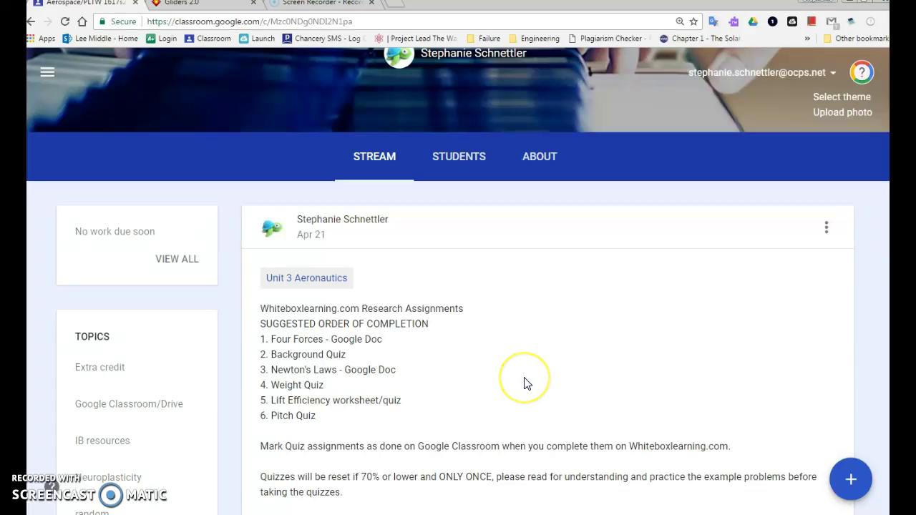
Leave the Classroom Unit 3 Aeronautics post for the Gliders 2.0 launch page tab
scroll(525, 380, "down", 2)
scroll(523, 382, "up", 2)
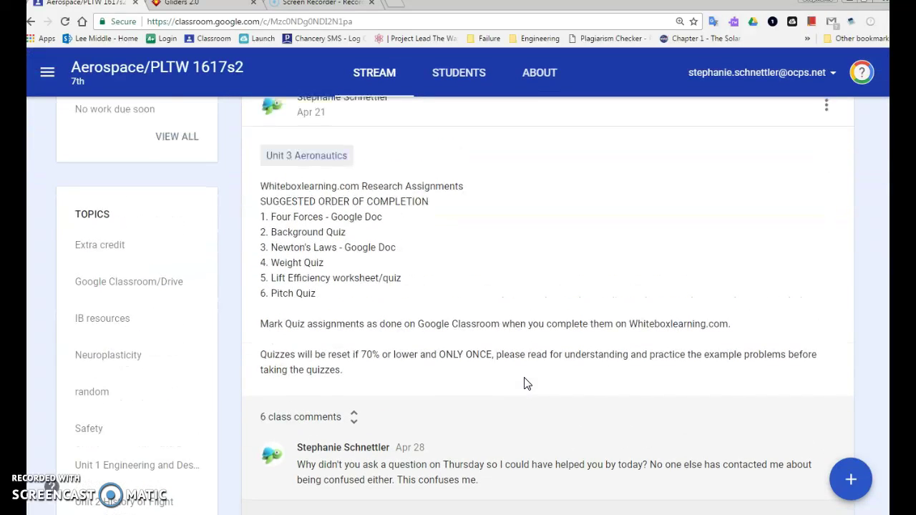
left_click(264, 221)
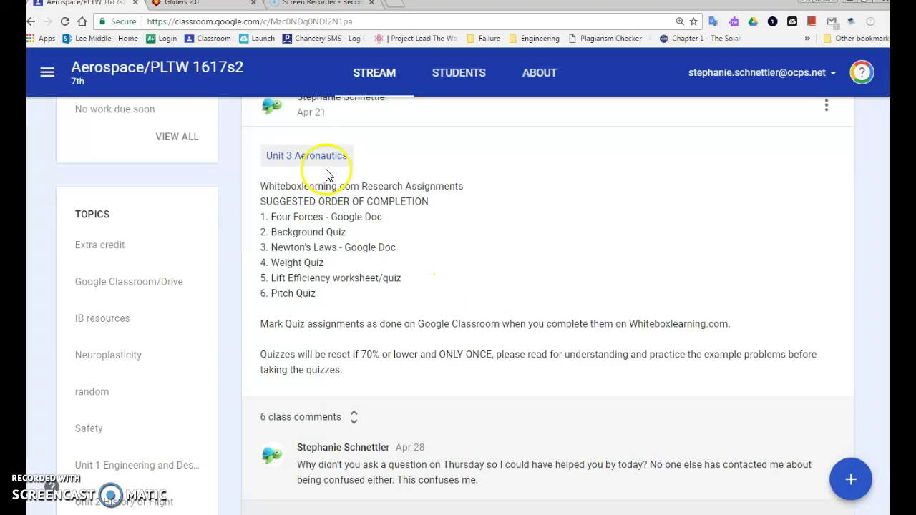
left_click(180, 3)
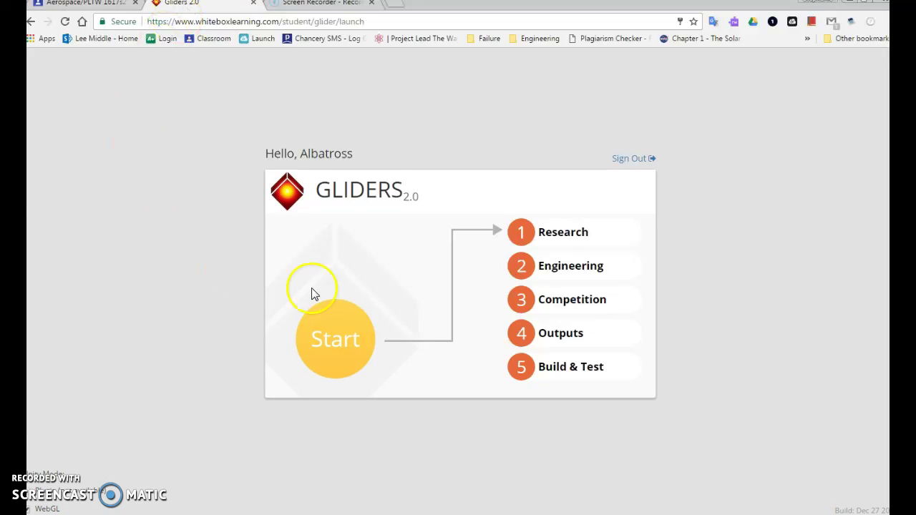
Launch 2 Engineering and let it load an empty, unsaved glider design
left_click(569, 267)
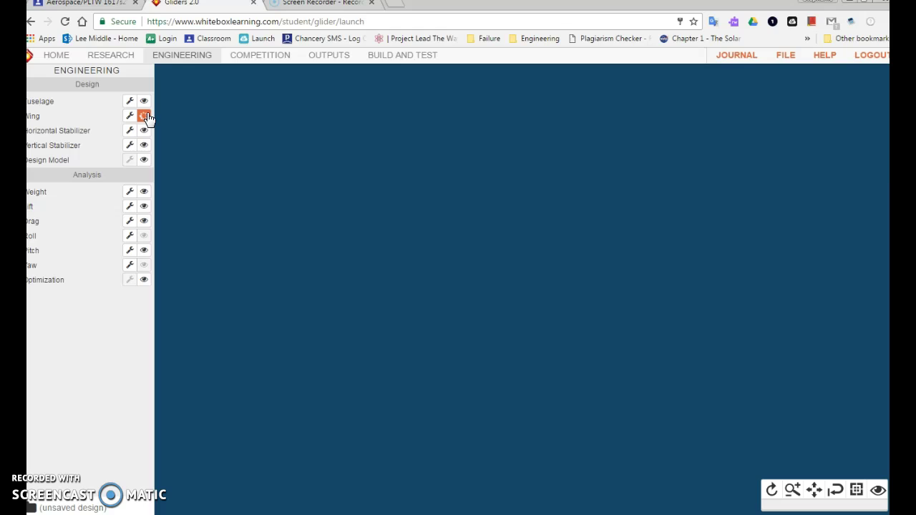
Toggle the fuselage and both stabilizers on and off so only the wing stays visible
left_click(145, 116)
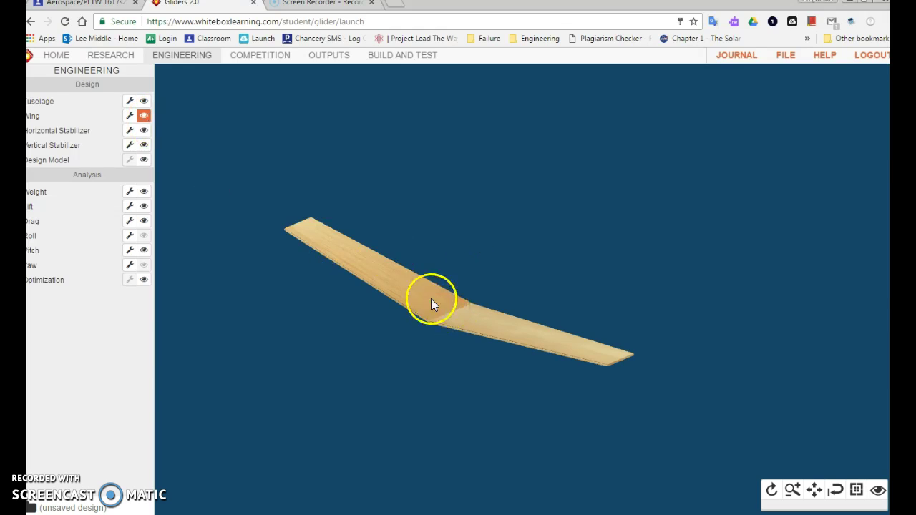
left_click(143, 101)
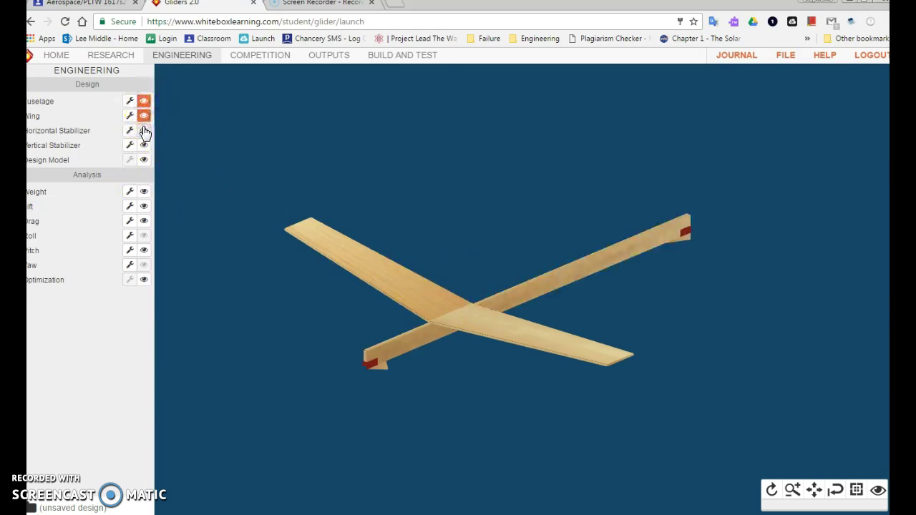
left_click(143, 131)
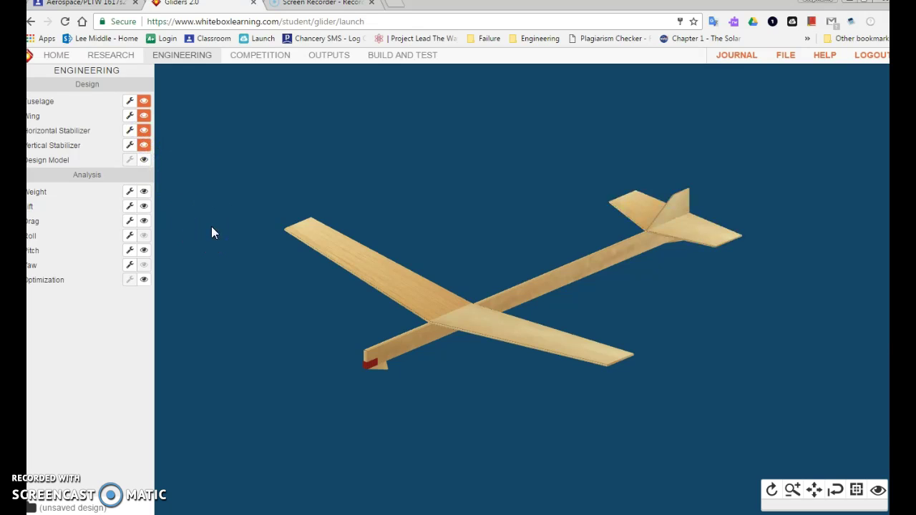
left_click(144, 145)
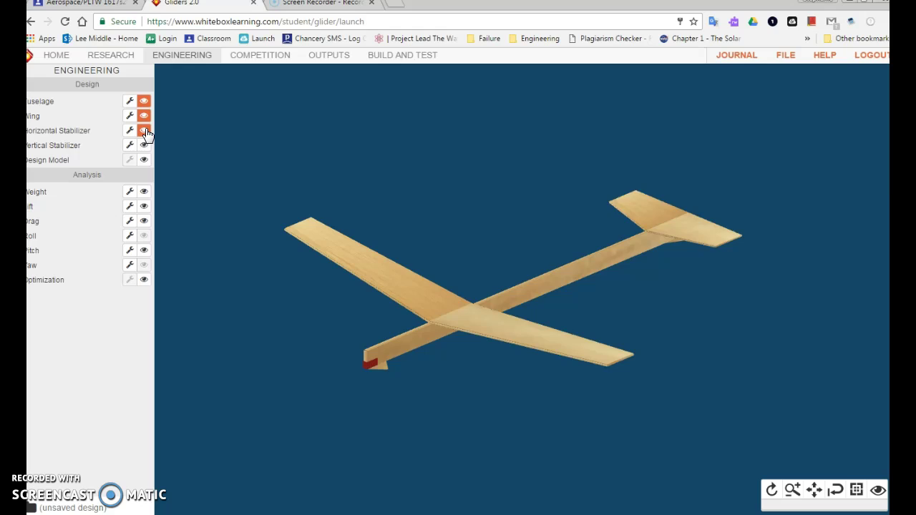
left_click(144, 130)
left_click(144, 101)
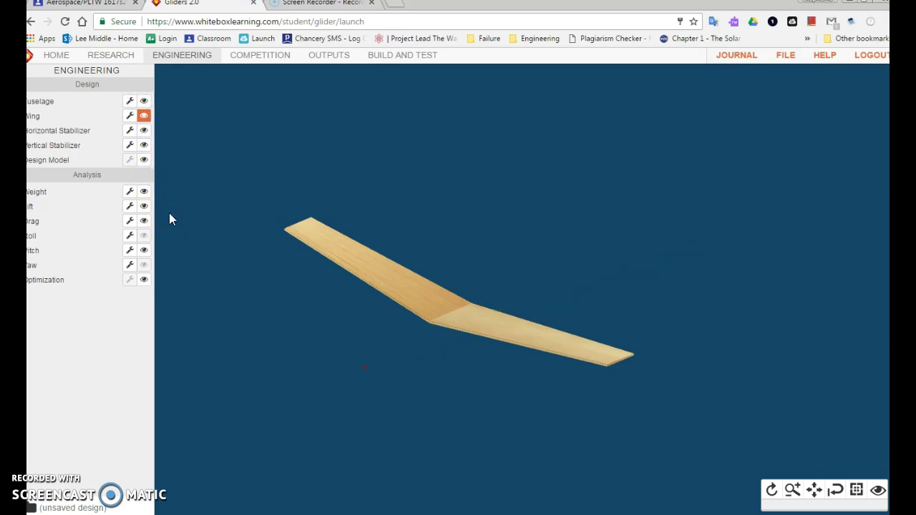
Apply a 50.00 mm leading-edge X offset in the wing's settings
left_click(129, 117)
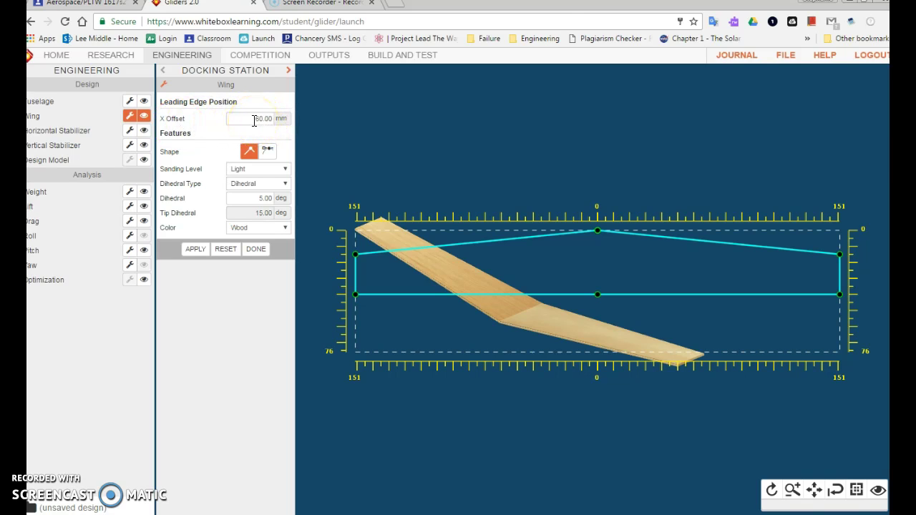
left_click(256, 119)
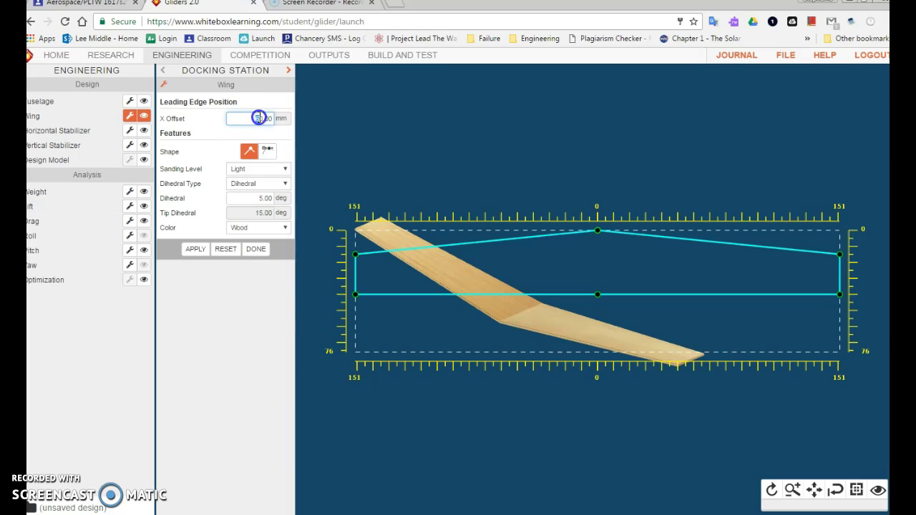
left_click(195, 249)
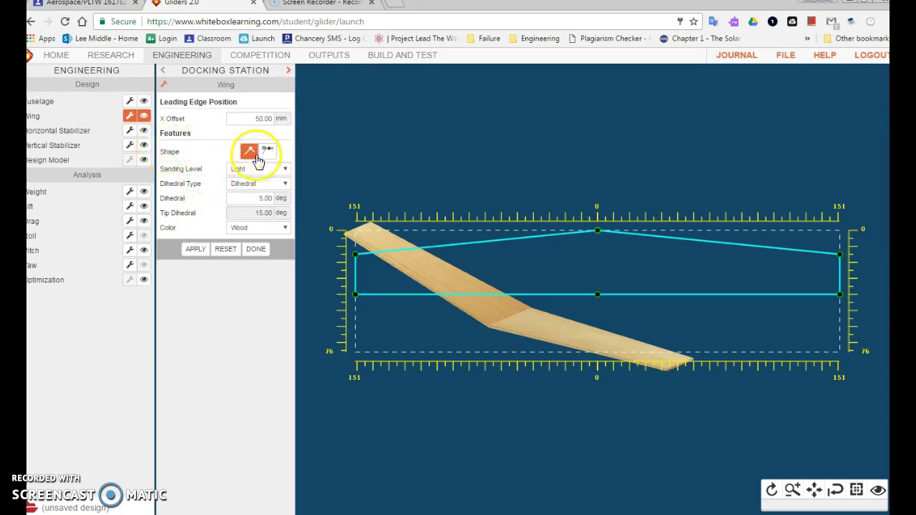
Give the wing the rounded shape, trying Medium and Heavy sanding before settling on Light
left_click(270, 153)
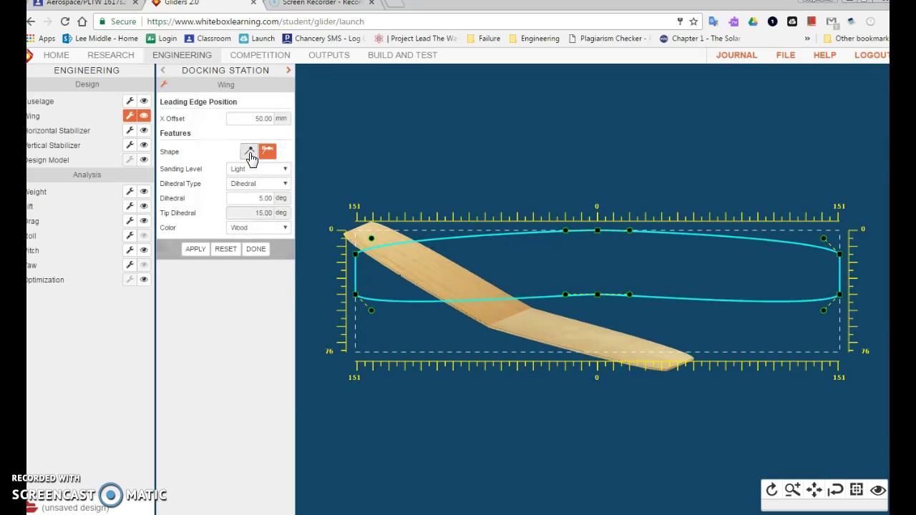
left_click(247, 170)
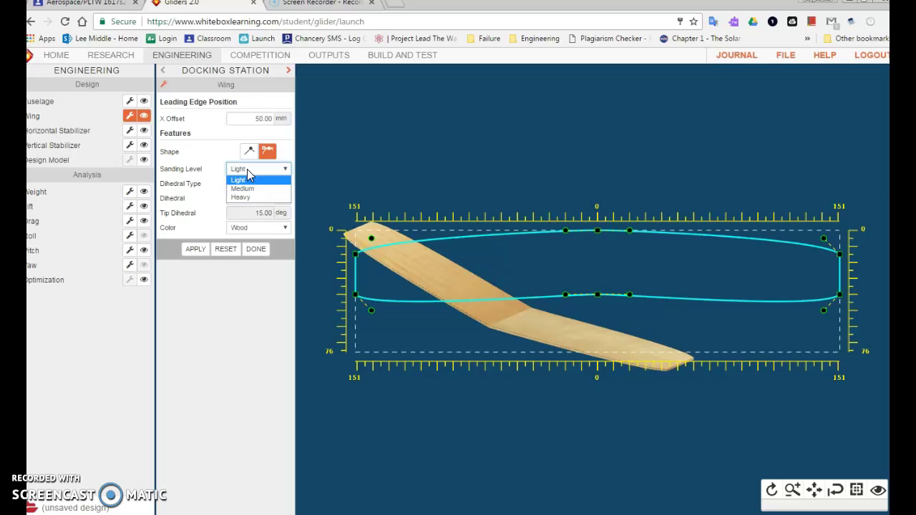
left_click(242, 188)
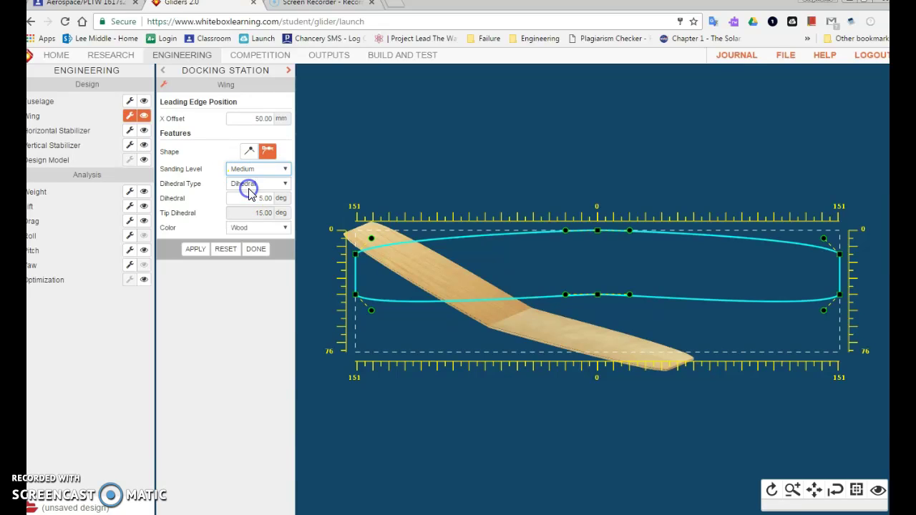
left_click(254, 174)
left_click(249, 197)
left_click(255, 169)
left_click(256, 179)
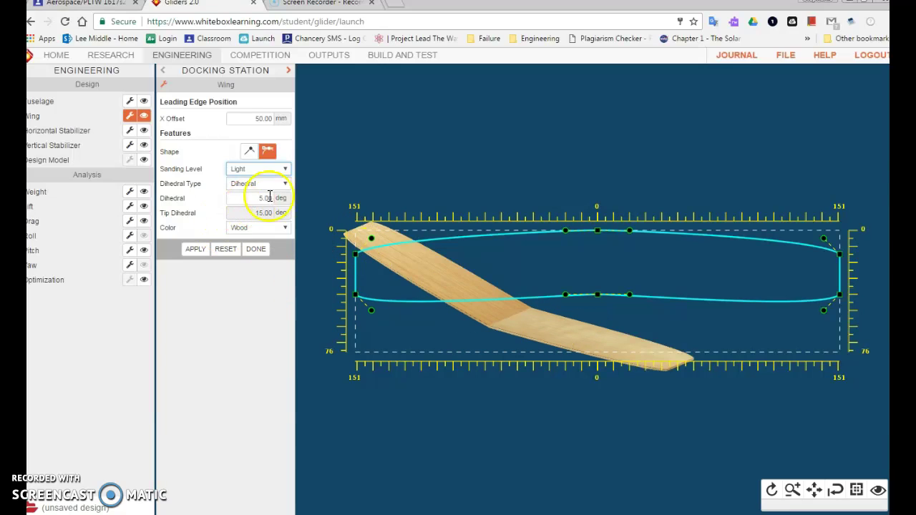
Apply Tip Dihedral to the wing, then change the dihedral type to Polyhedral
left_click(286, 184)
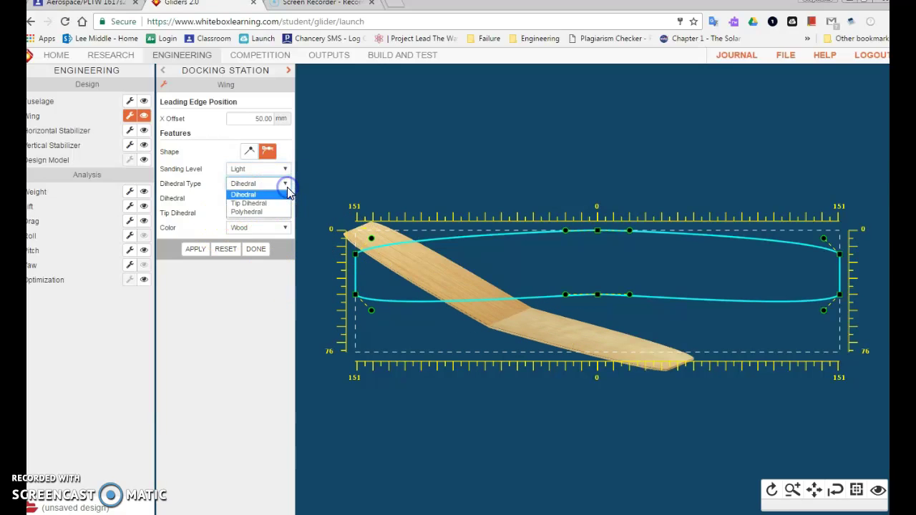
left_click(272, 199)
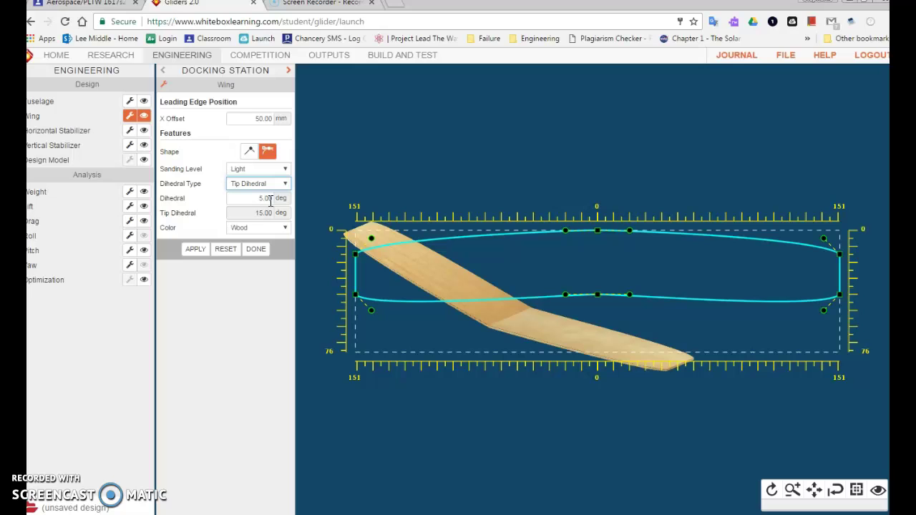
left_click(195, 249)
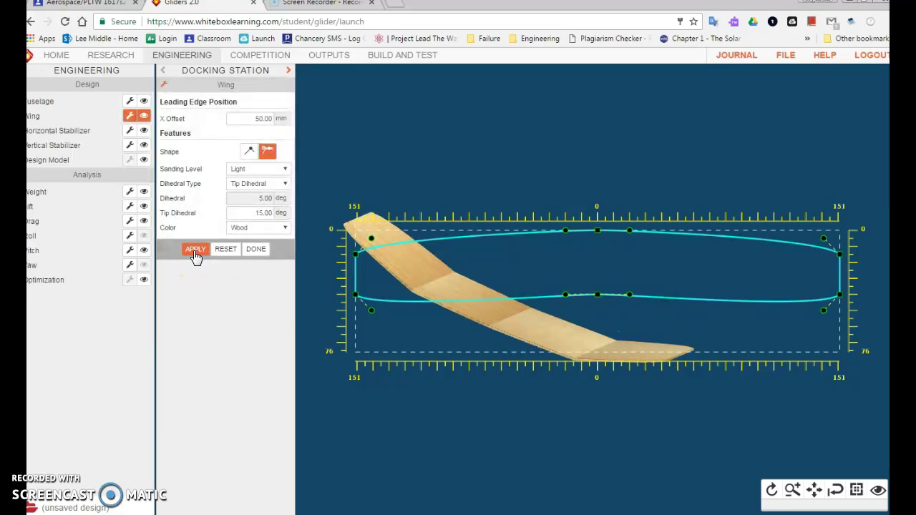
left_click(422, 299)
left_click_drag(422, 299, 659, 349)
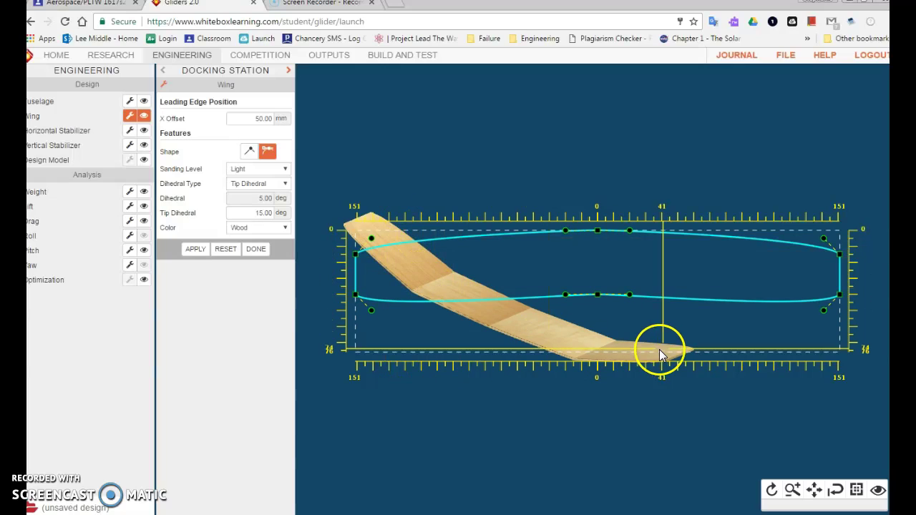
left_click(225, 249)
left_click(238, 180)
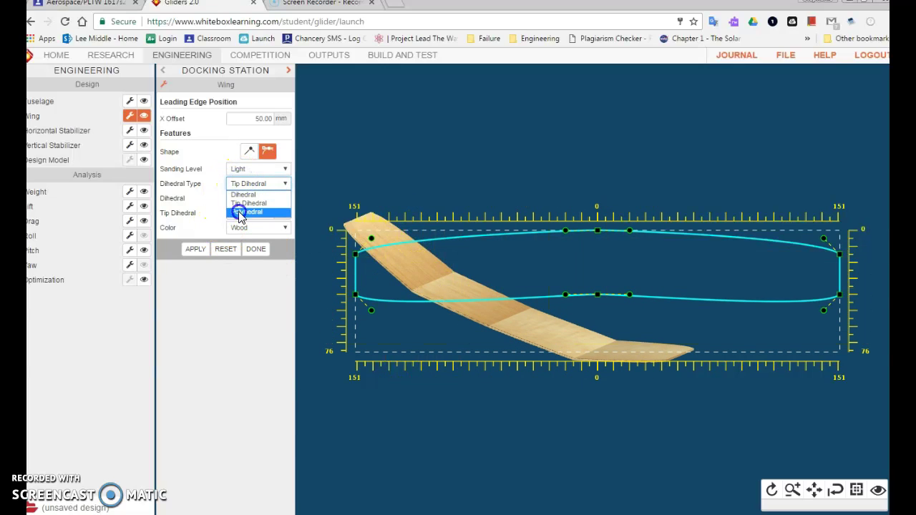
left_click(240, 211)
left_click(192, 249)
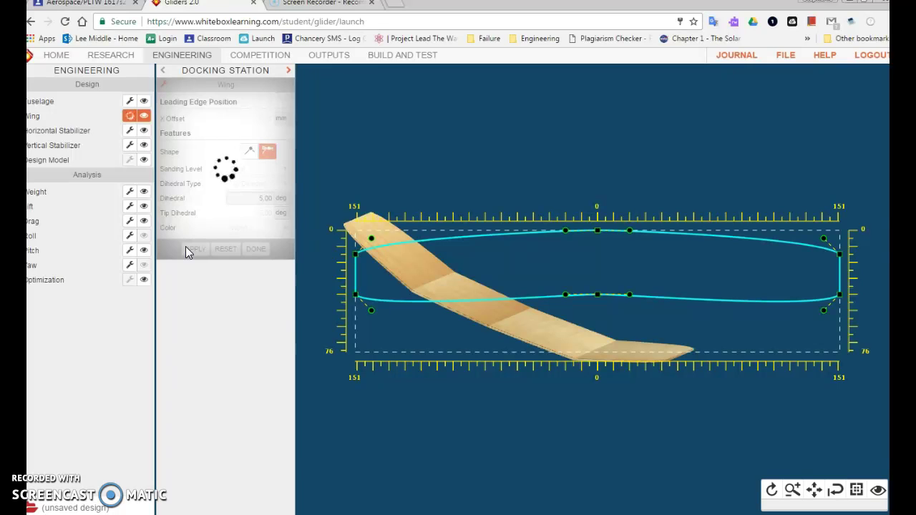
Change the wing colour to Silver and apply it
left_click(264, 198)
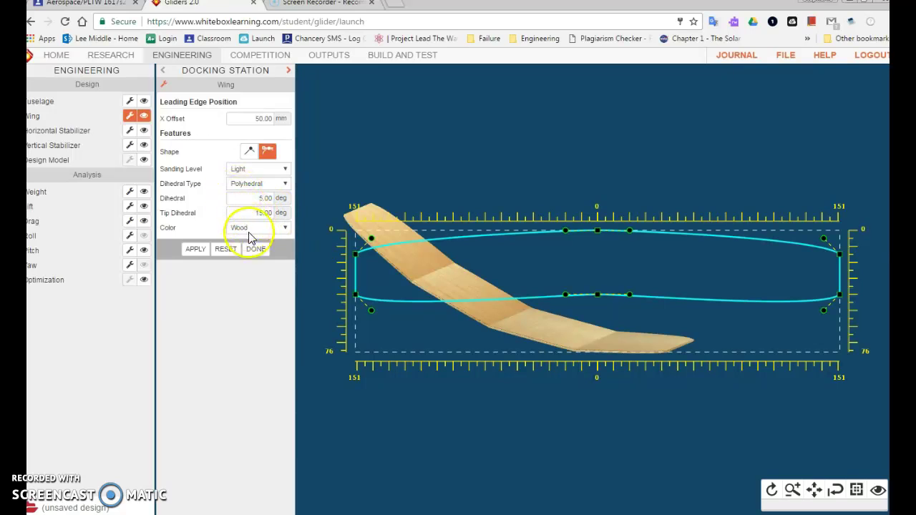
left_click(271, 228)
left_click(249, 291)
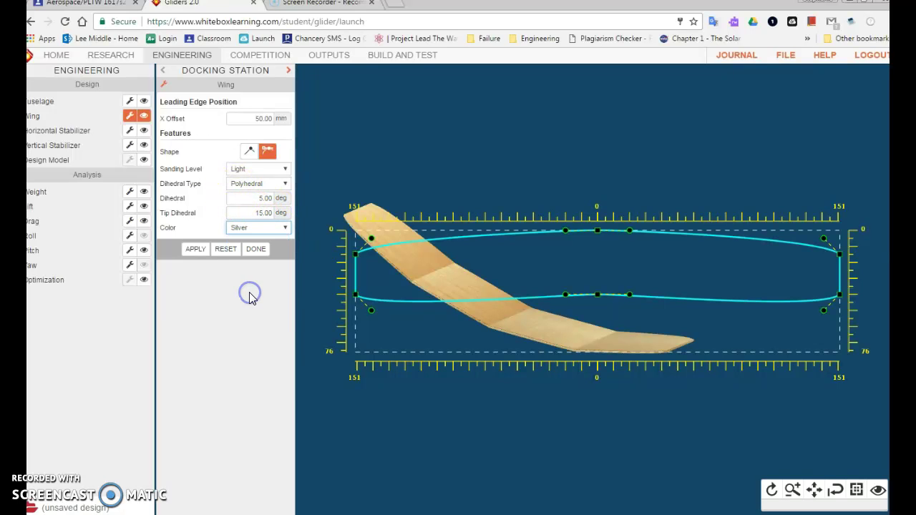
left_click(195, 250)
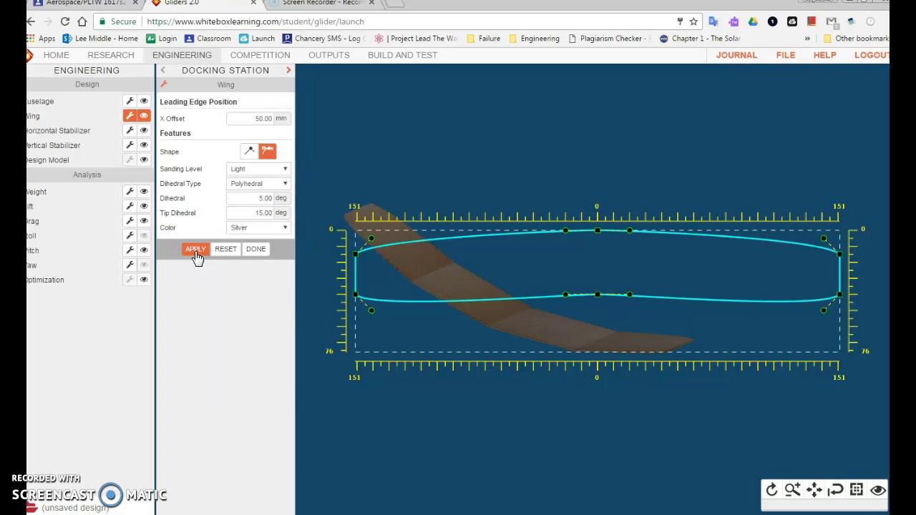
Show the fuselage, both stabilizers and the complete model again
left_click(144, 130)
left_click(143, 103)
left_click(144, 146)
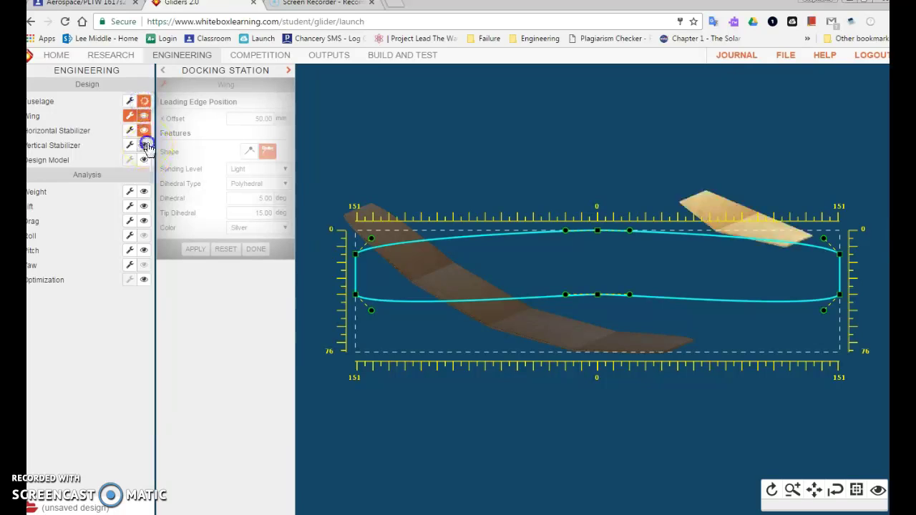
left_click(144, 159)
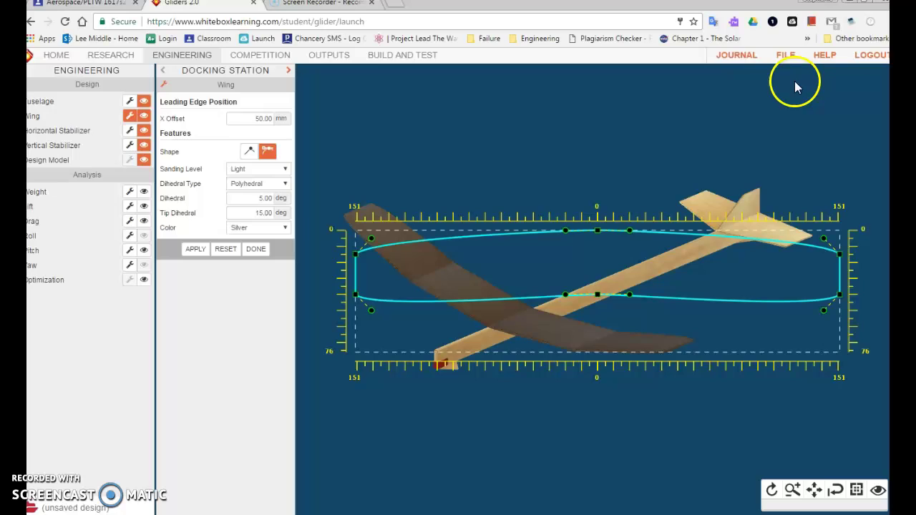
Save a working copy named 'SS 1' with the note 'first design only changed wings'
left_click(784, 56)
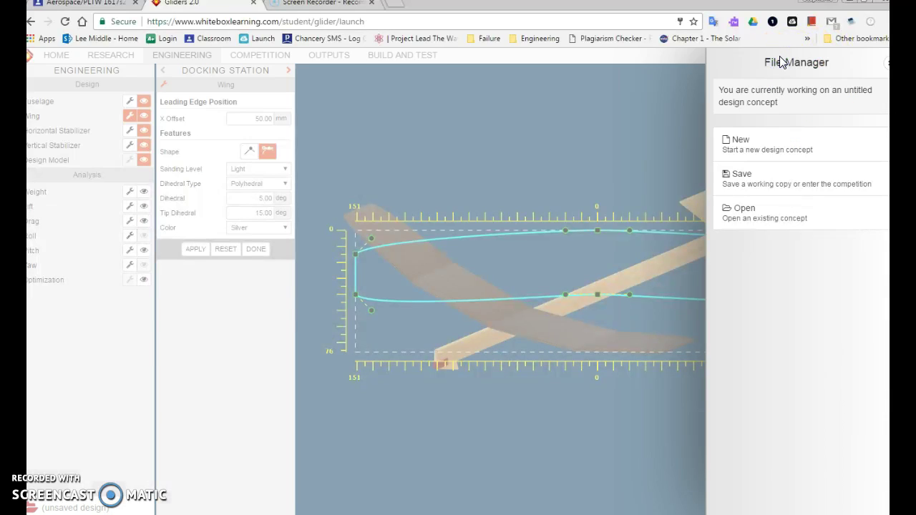
left_click(766, 182)
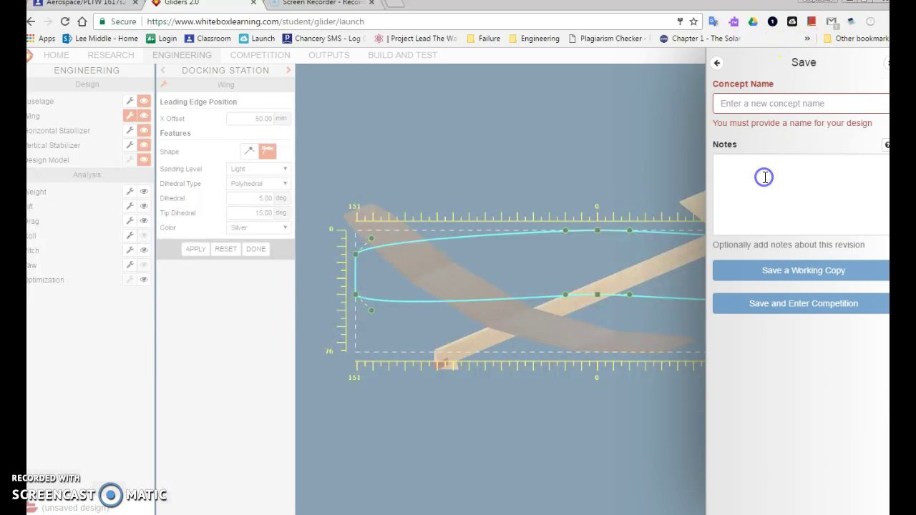
left_click(738, 105)
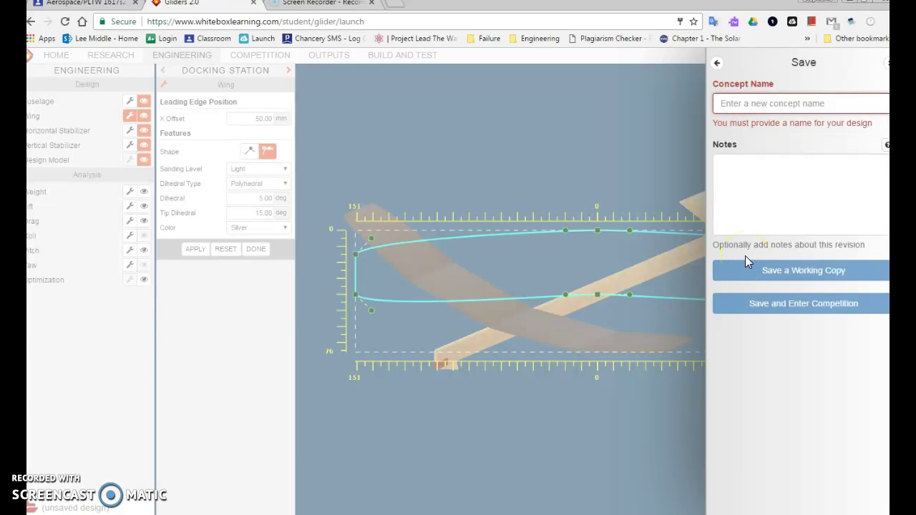
type("ss")
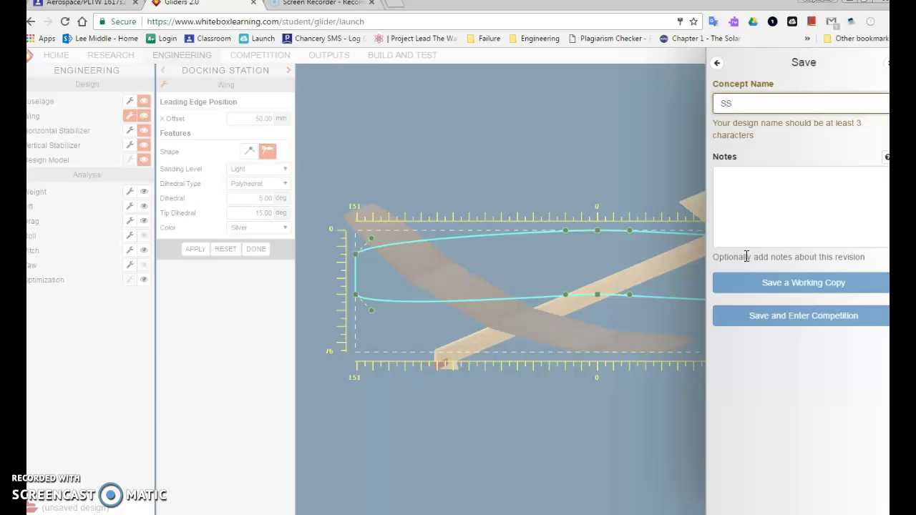
type(" 1")
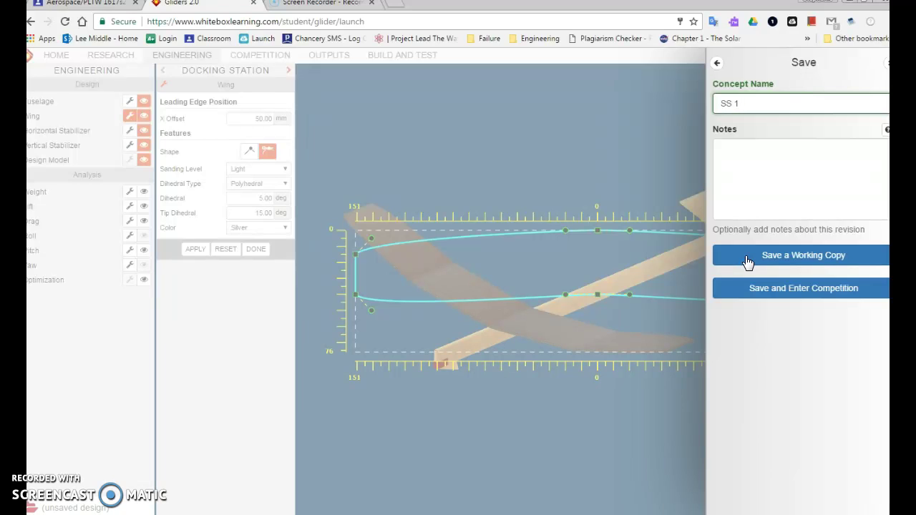
left_click(751, 164)
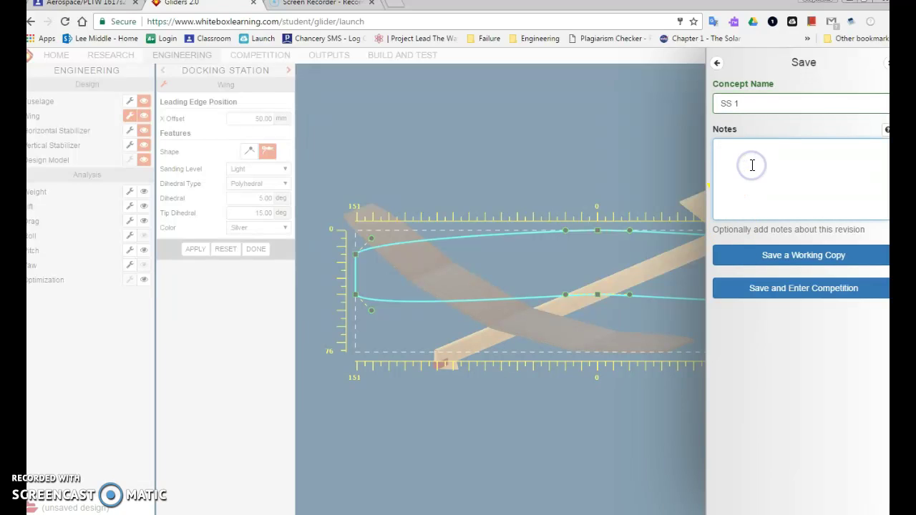
type("t design only changed wings")
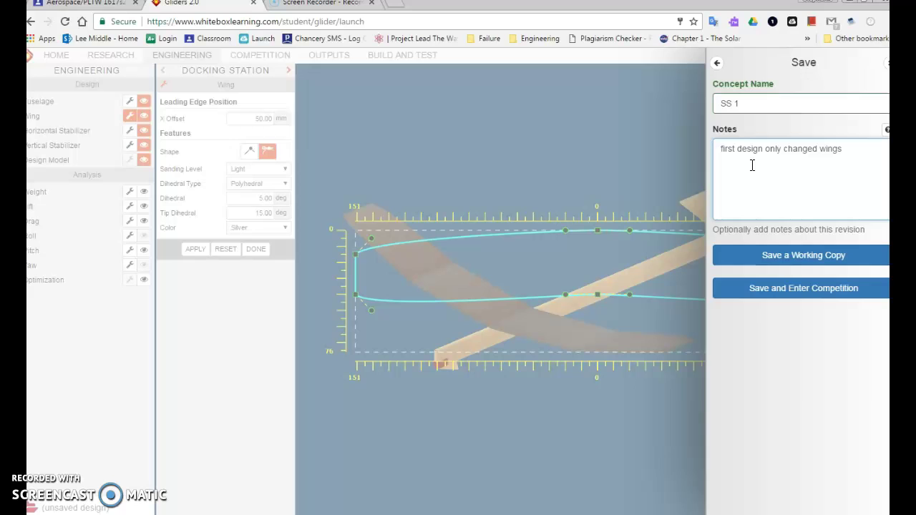
left_click(777, 258)
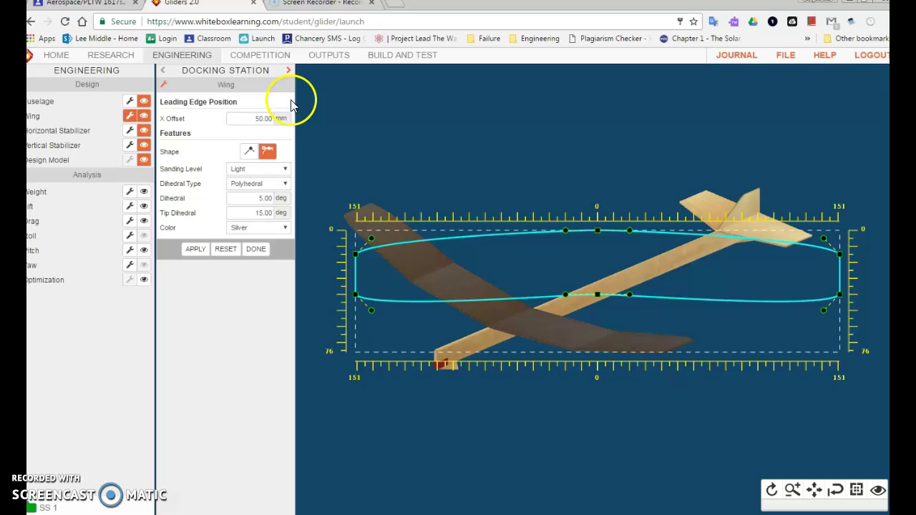
Save SS 1 again and submit it to the competition
left_click(783, 55)
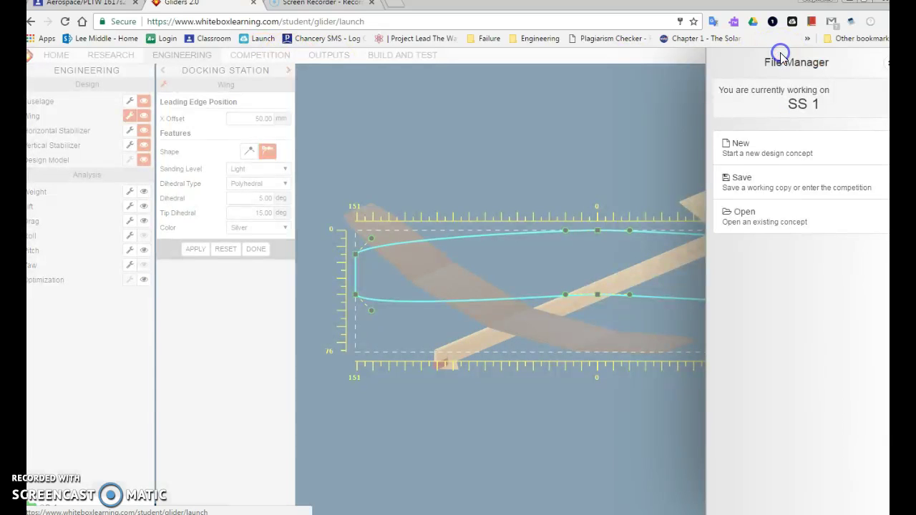
left_click(762, 185)
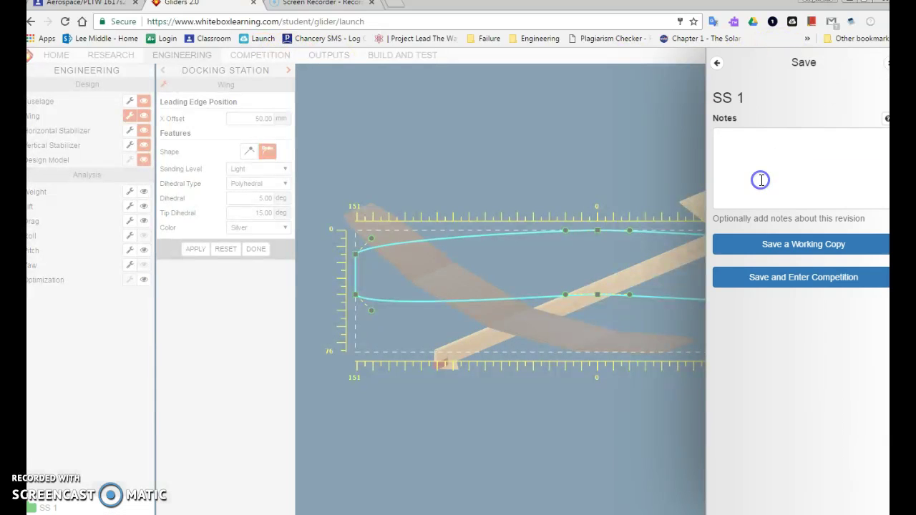
left_click(836, 288)
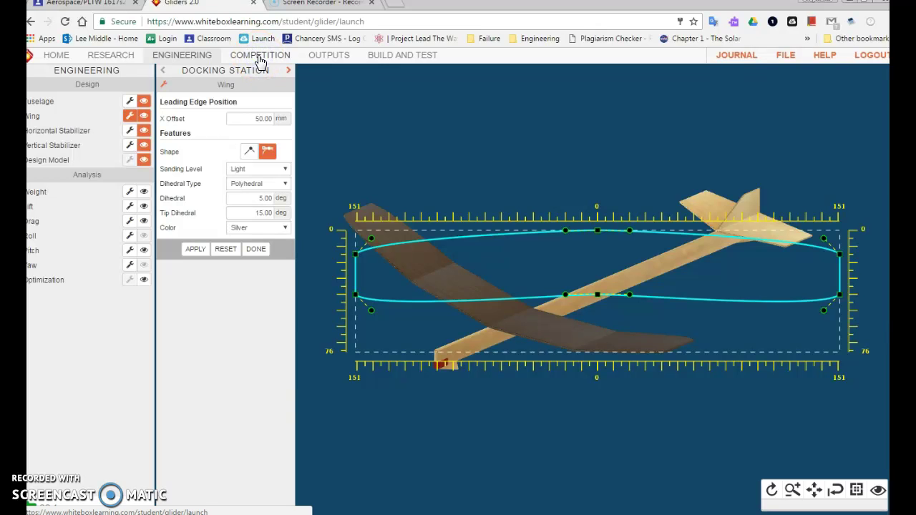
Set SS 1 from Staged as Contender 1 and Biz from Out of Spec as Contender 2
left_click(260, 55)
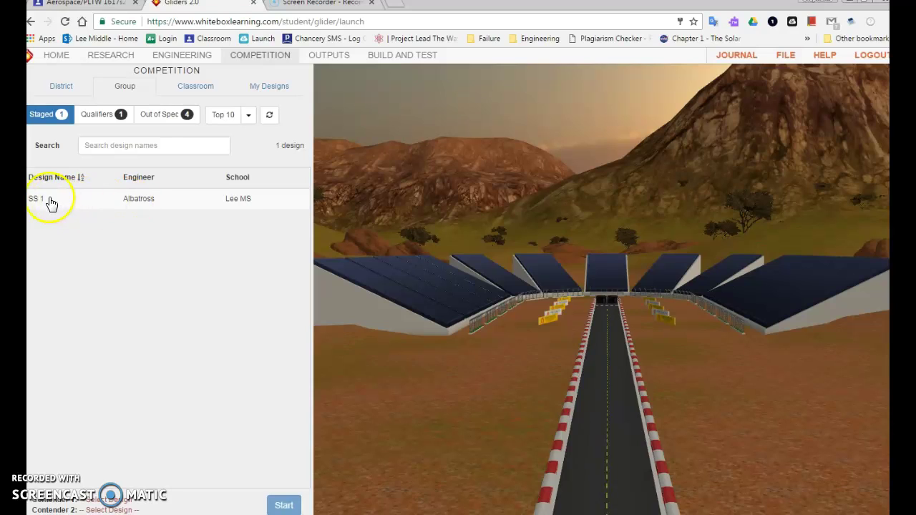
left_click(97, 118)
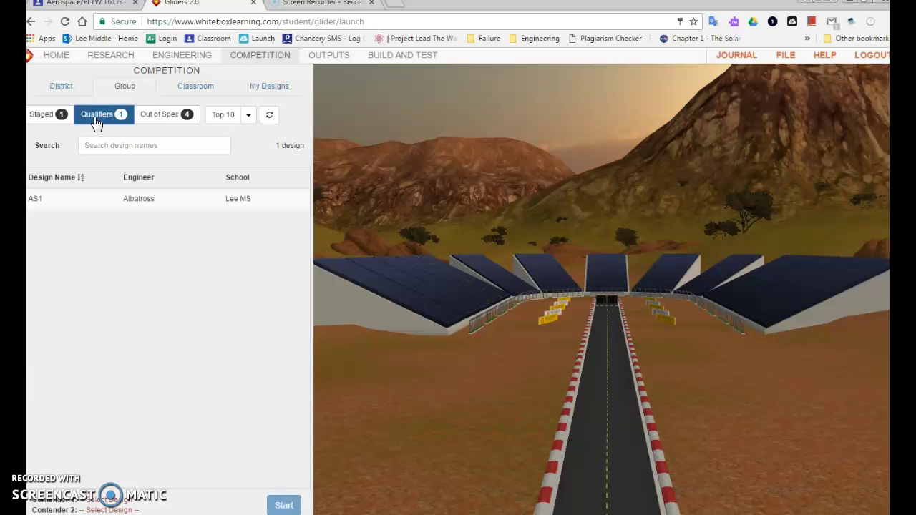
left_click(55, 115)
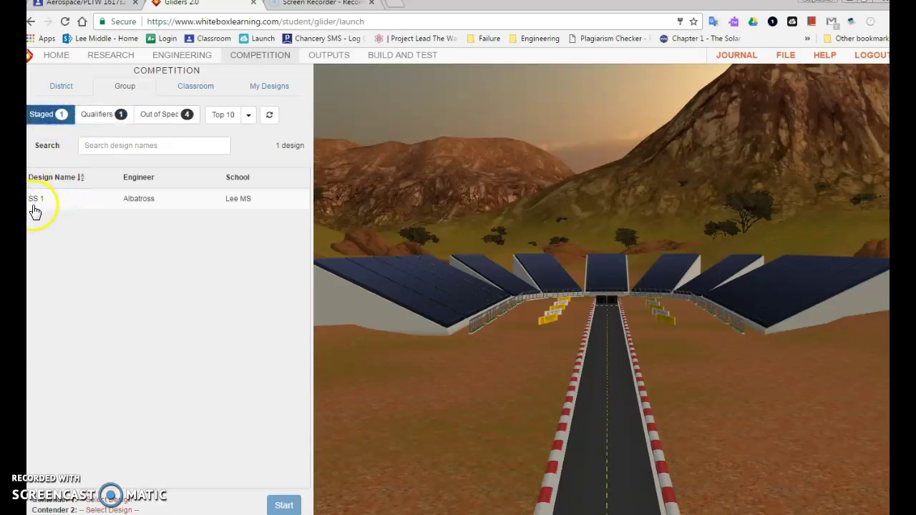
left_click(33, 208)
left_click(164, 202)
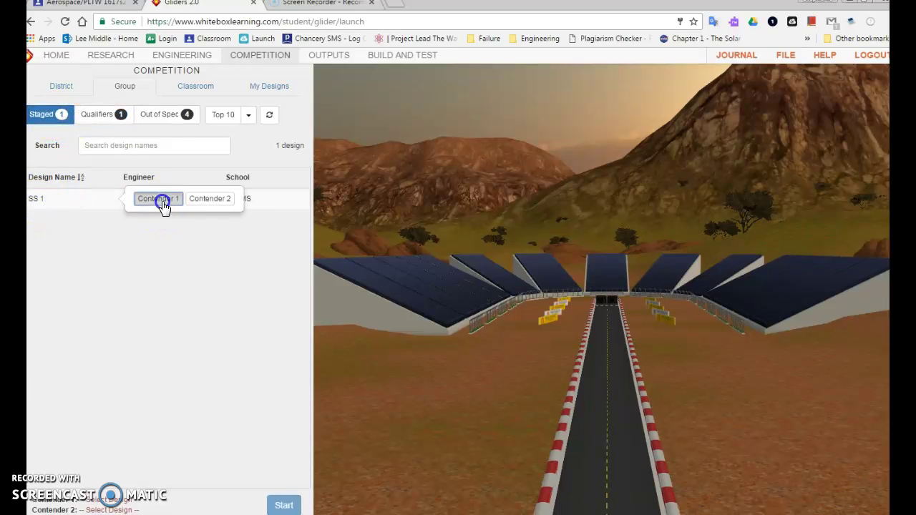
left_click(161, 116)
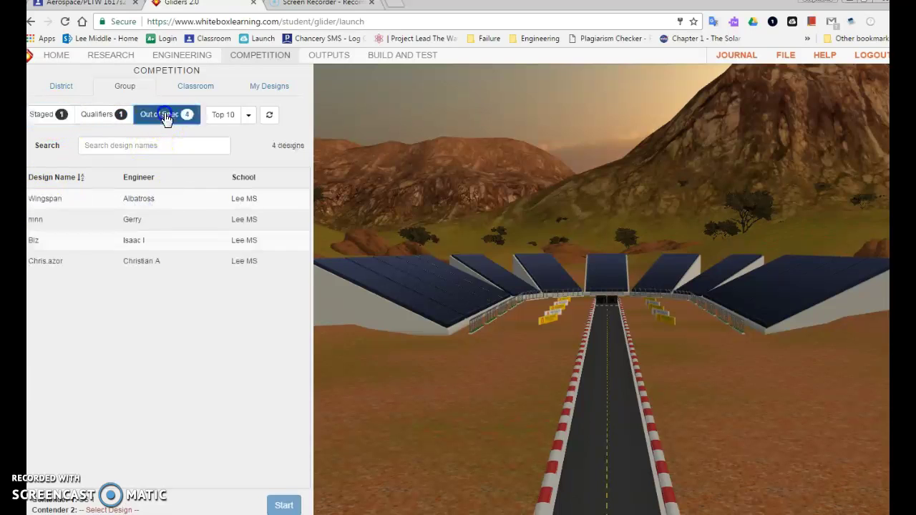
left_click(33, 240)
left_click(226, 241)
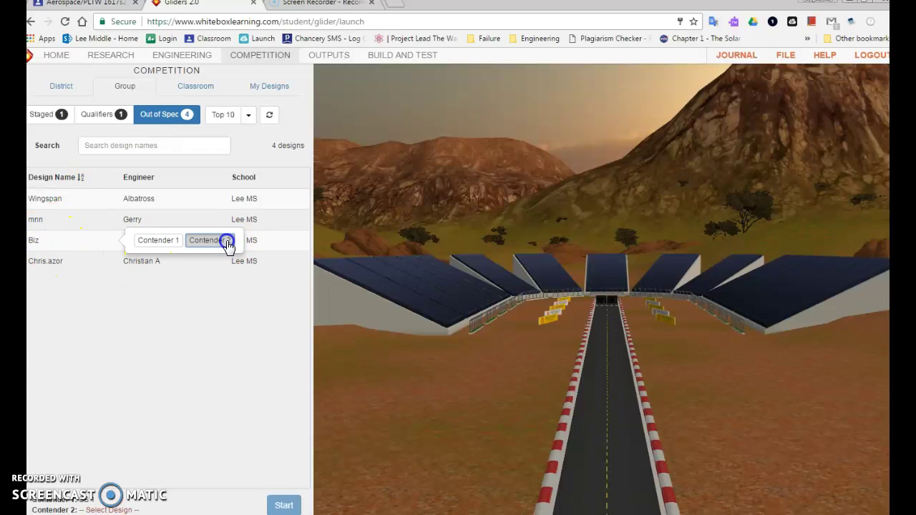
Reassign SS 1 and Biz as contenders and start their head-to-head flight
left_click(44, 115)
left_click(35, 201)
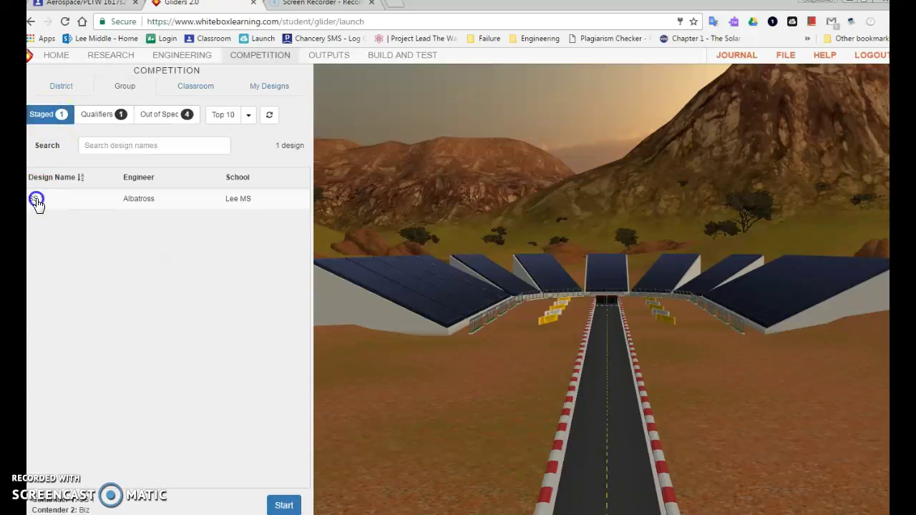
left_click(156, 199)
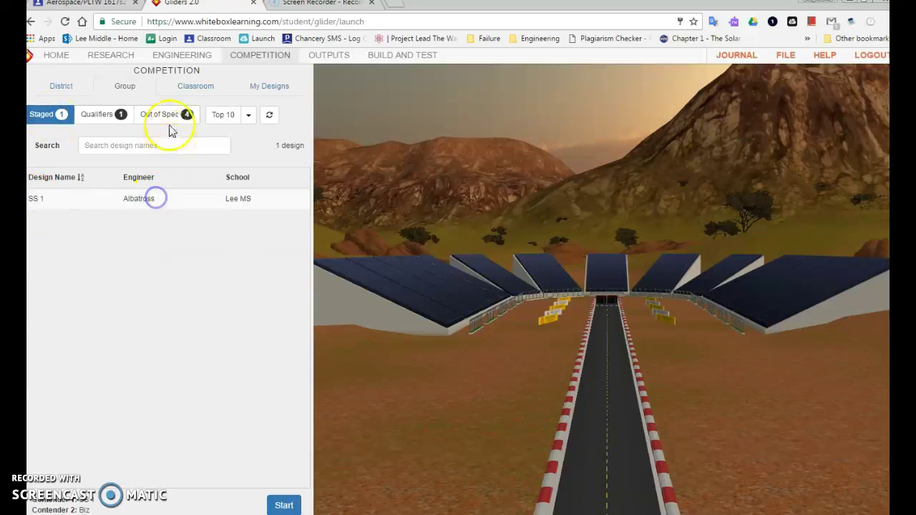
left_click(169, 120)
left_click(32, 241)
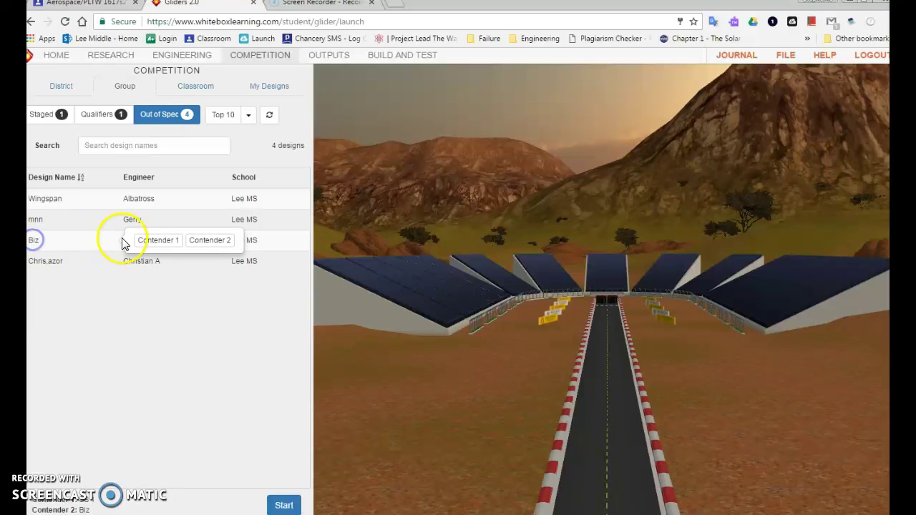
left_click(212, 240)
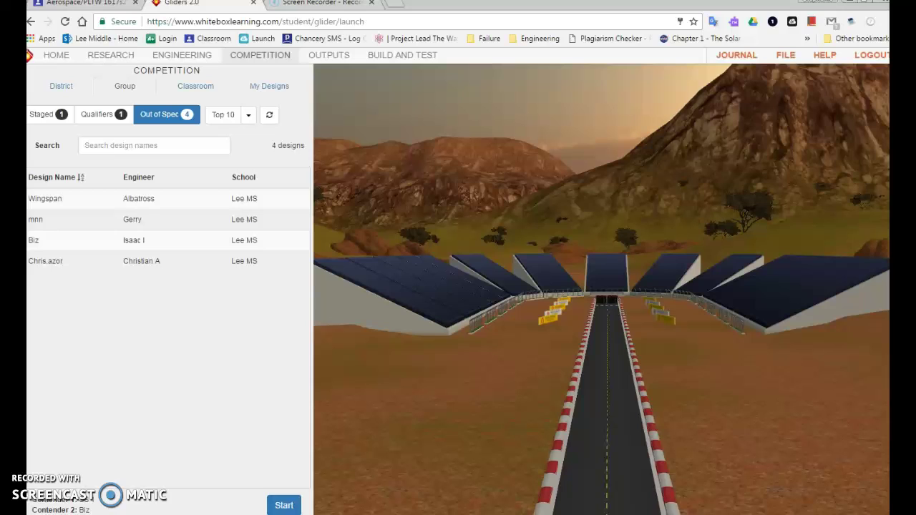
left_click(284, 505)
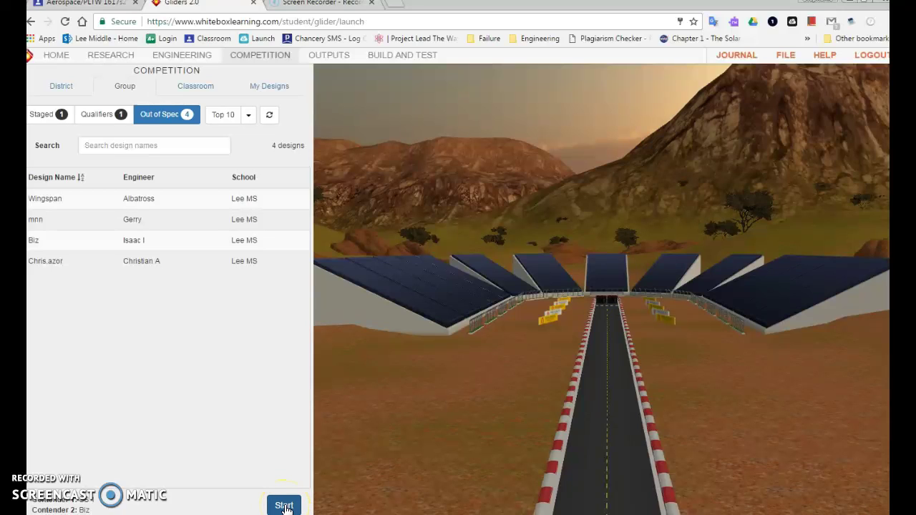
left_click(284, 505)
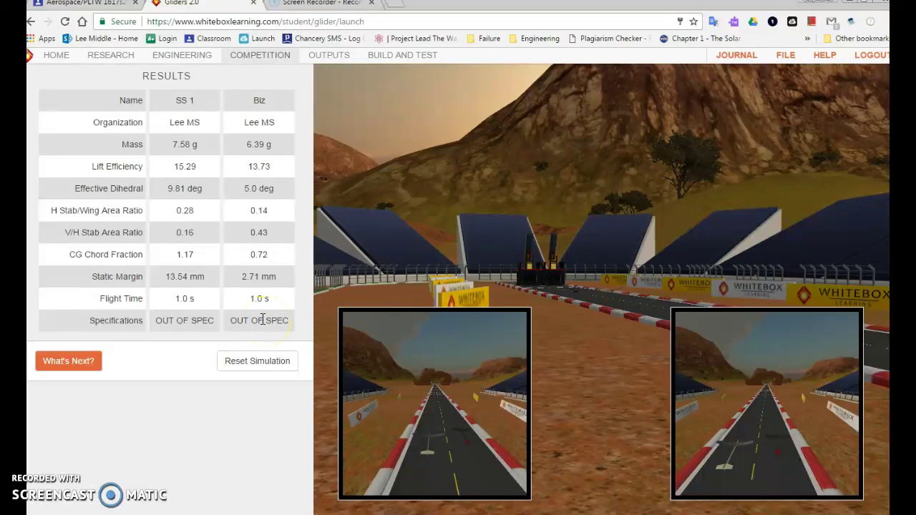
Open Research, listing Engineering Design Process, Background and Knowledge At Work topics
left_click(111, 55)
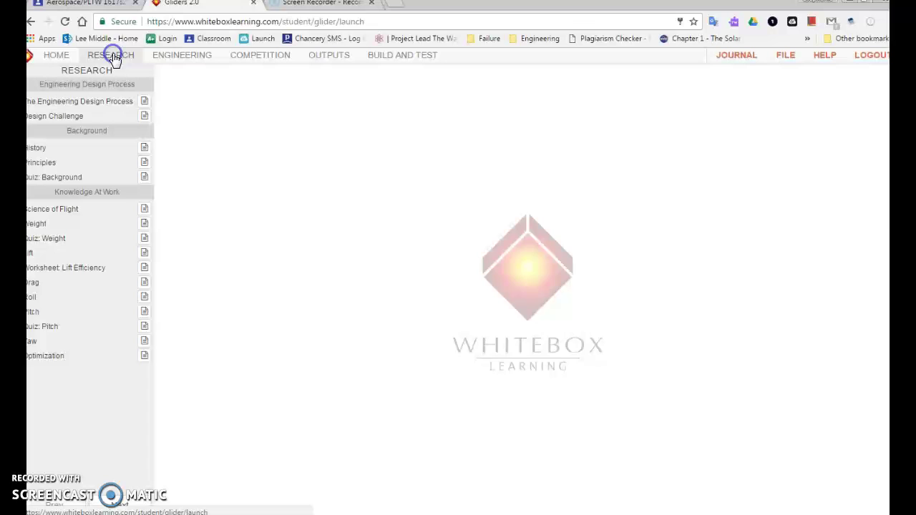
Review the Design Challenge tolerances, such as the 300 mm maximum wing span and 7 g minimum mass
left_click(144, 116)
scroll(445, 348, "down", 2)
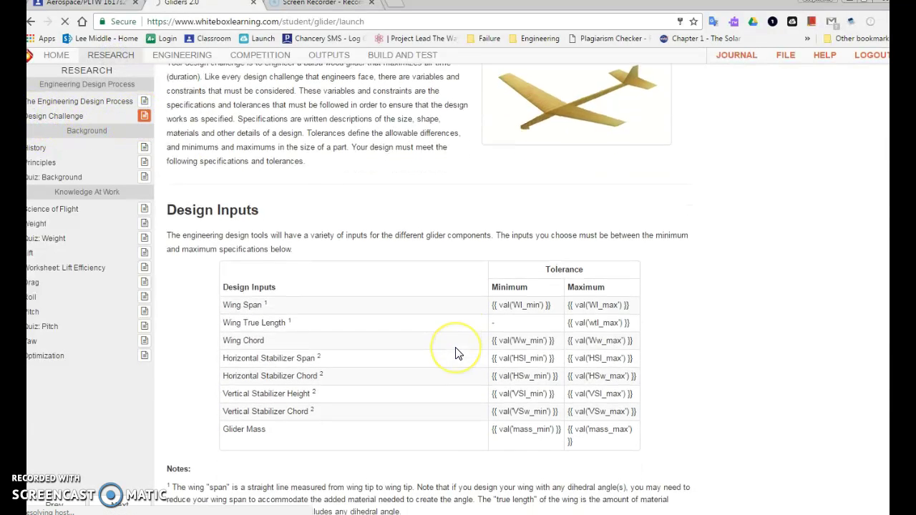
scroll(456, 352, "down", 1)
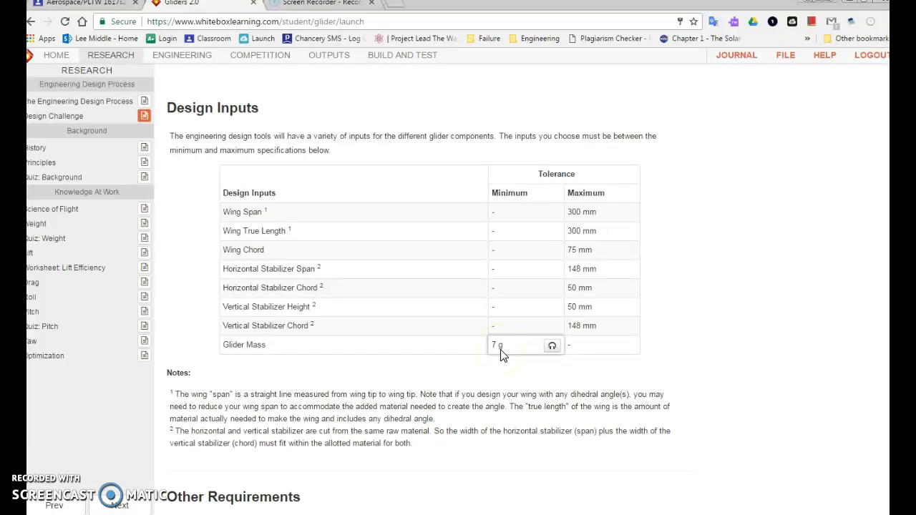
scroll(179, 214, "up", 2)
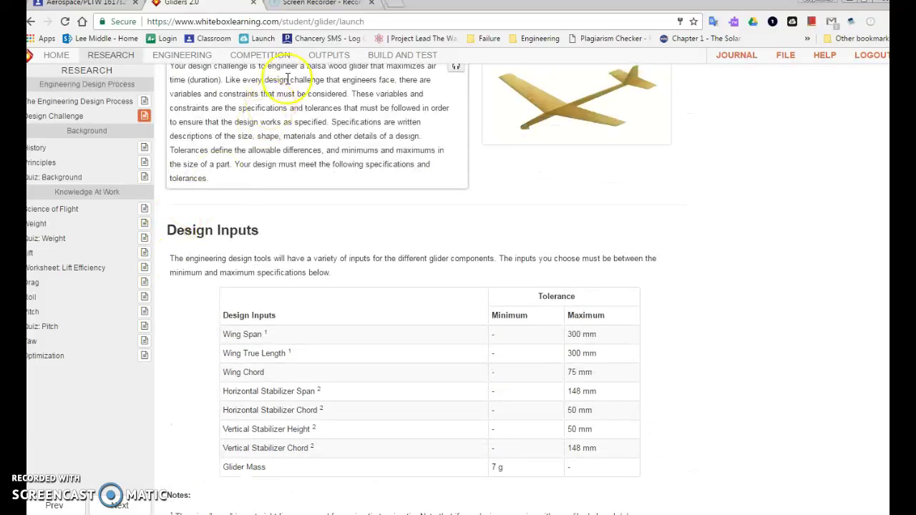
Check SS 1's Design Specifications report, noting the 302.0 mm span over the 300 mm limit, then return to Engineering
left_click(329, 58)
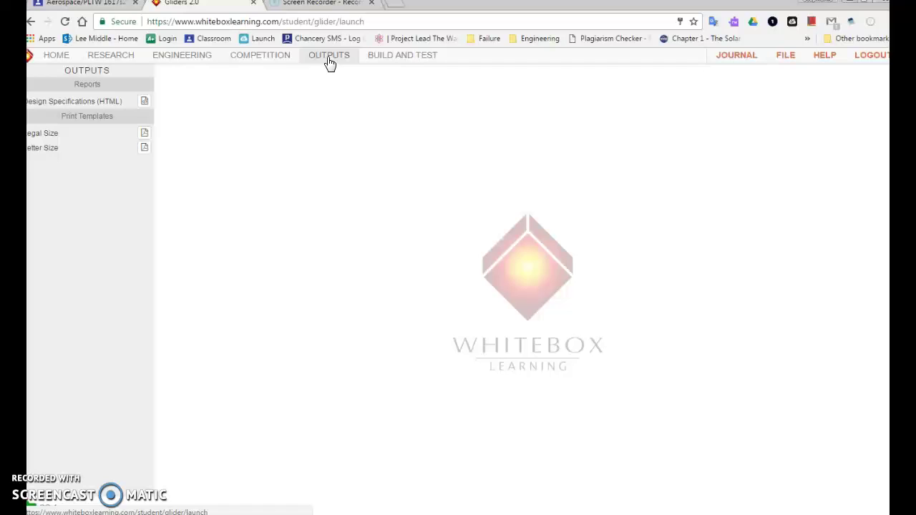
left_click(144, 102)
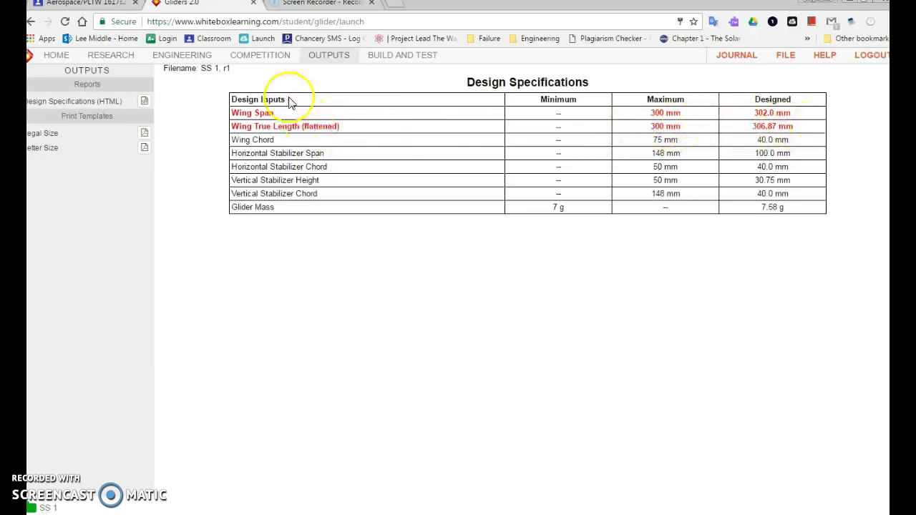
left_click(165, 57)
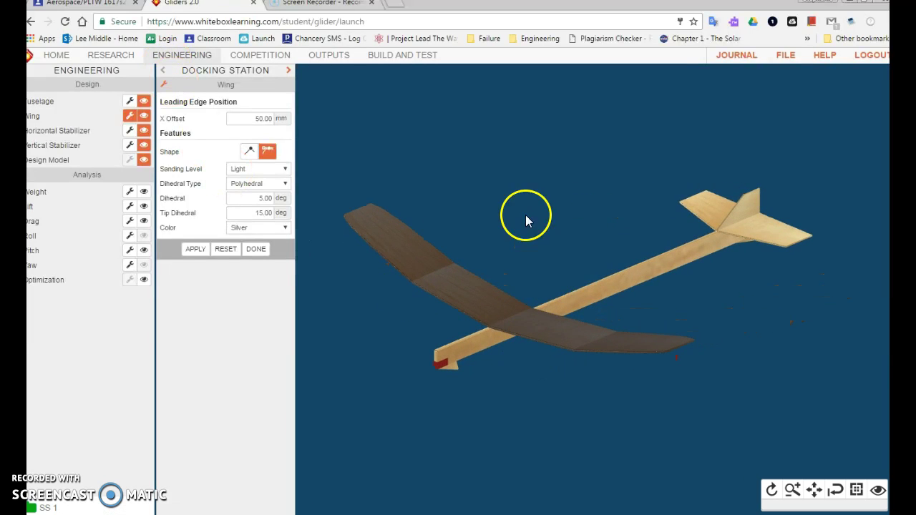
left_click(789, 56)
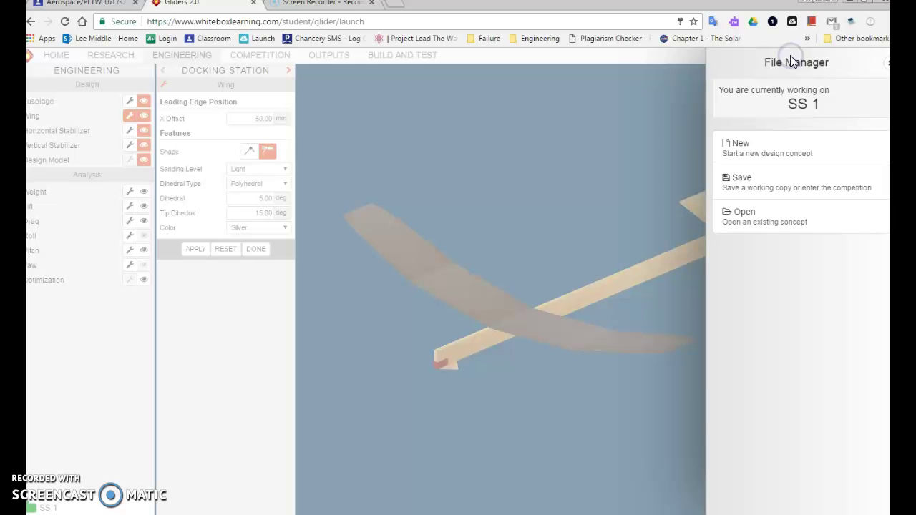
left_click(768, 218)
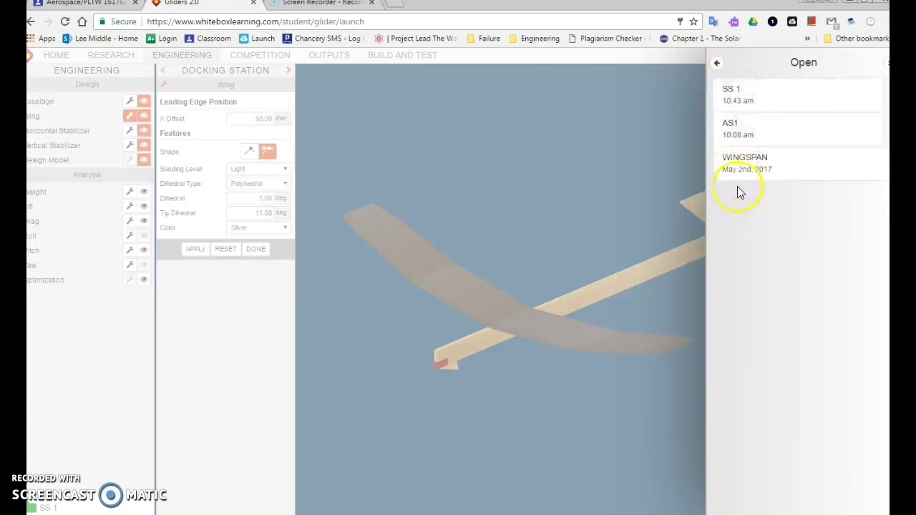
left_click(548, 185)
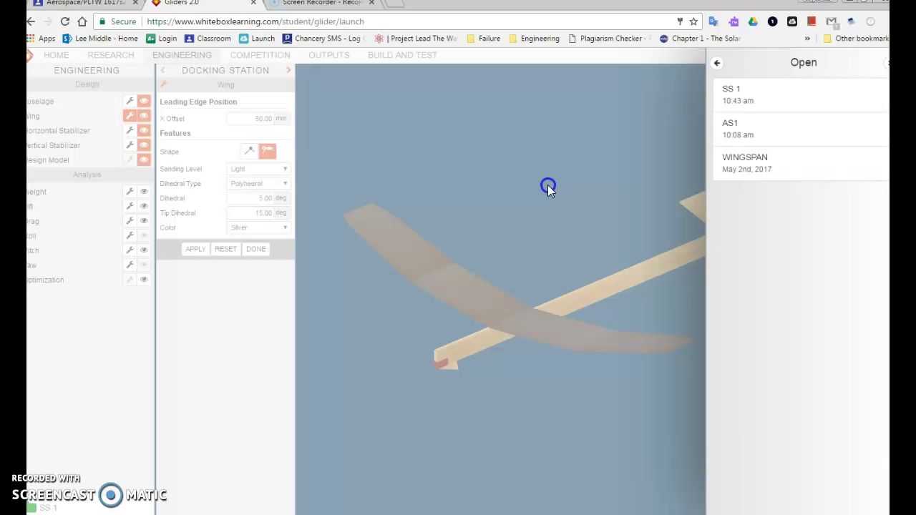
left_click(716, 65)
left_click(610, 158)
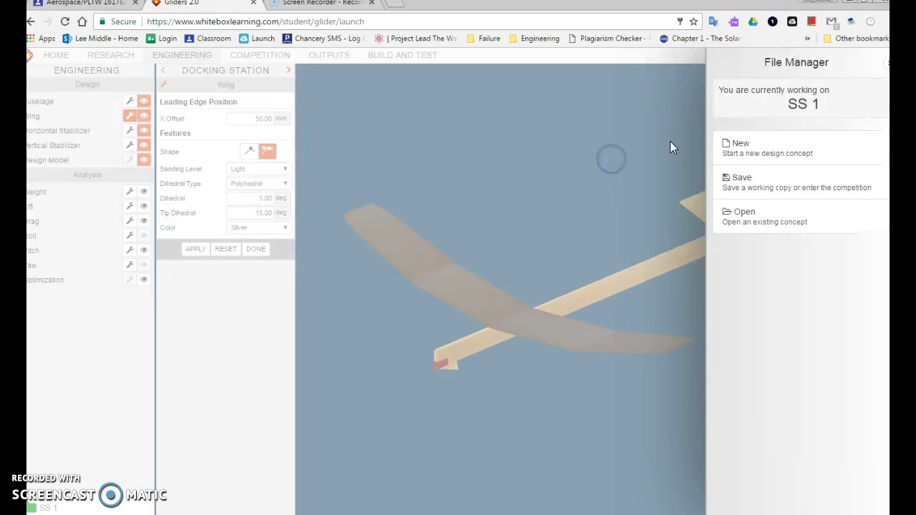
left_click(882, 64)
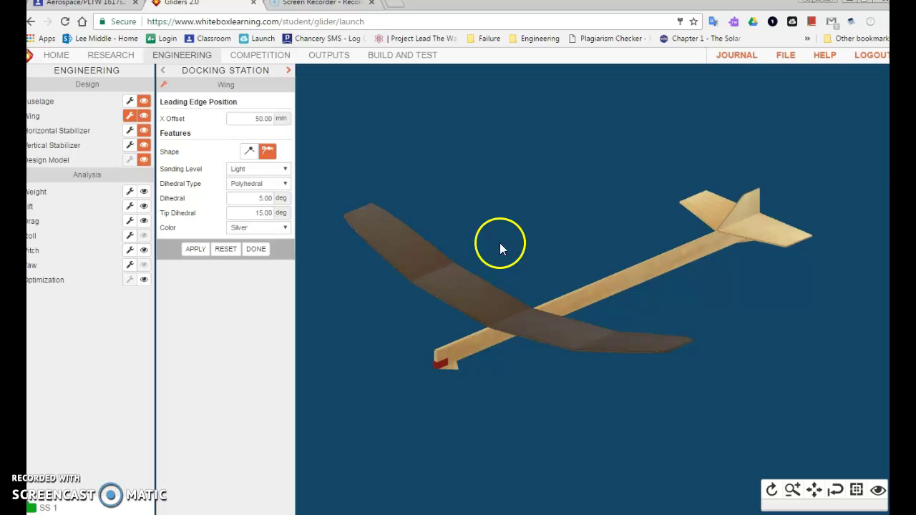